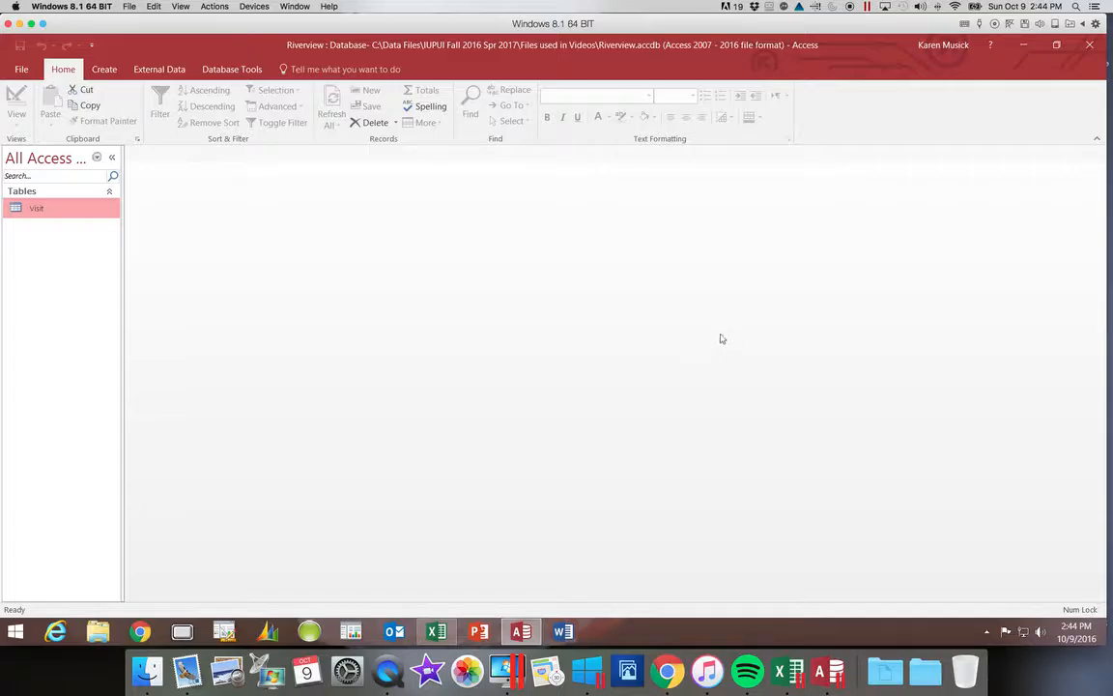
Open the Visit table in Datasheet view and minimize the Riverview database window.
{"action": "double_click", "coordinate": [52, 211]}
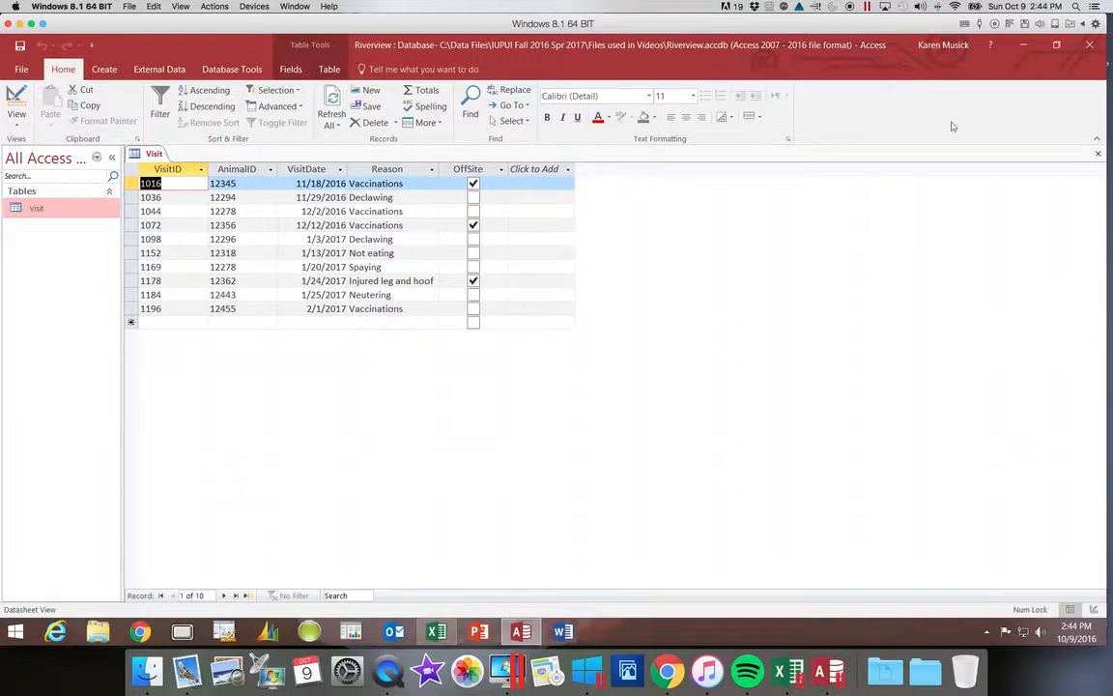
{"action": "left_click", "coordinate": [1026, 49]}
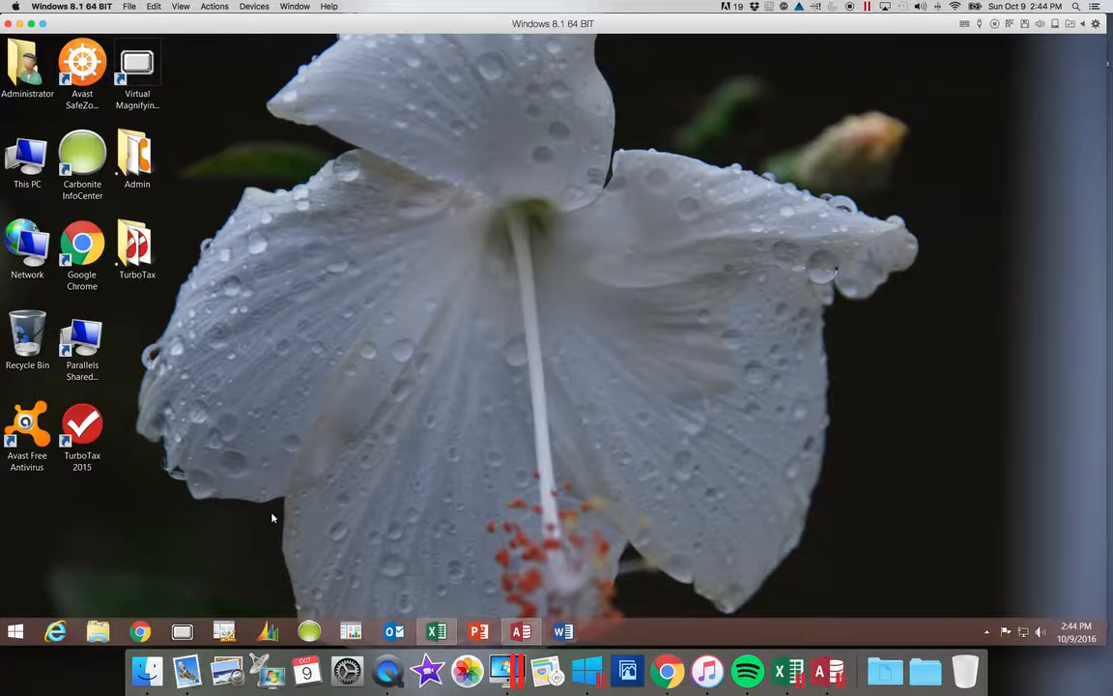
Launch a second instance of Access 2016 from the installed programs.
{"action": "left_click", "coordinate": [16, 633]}
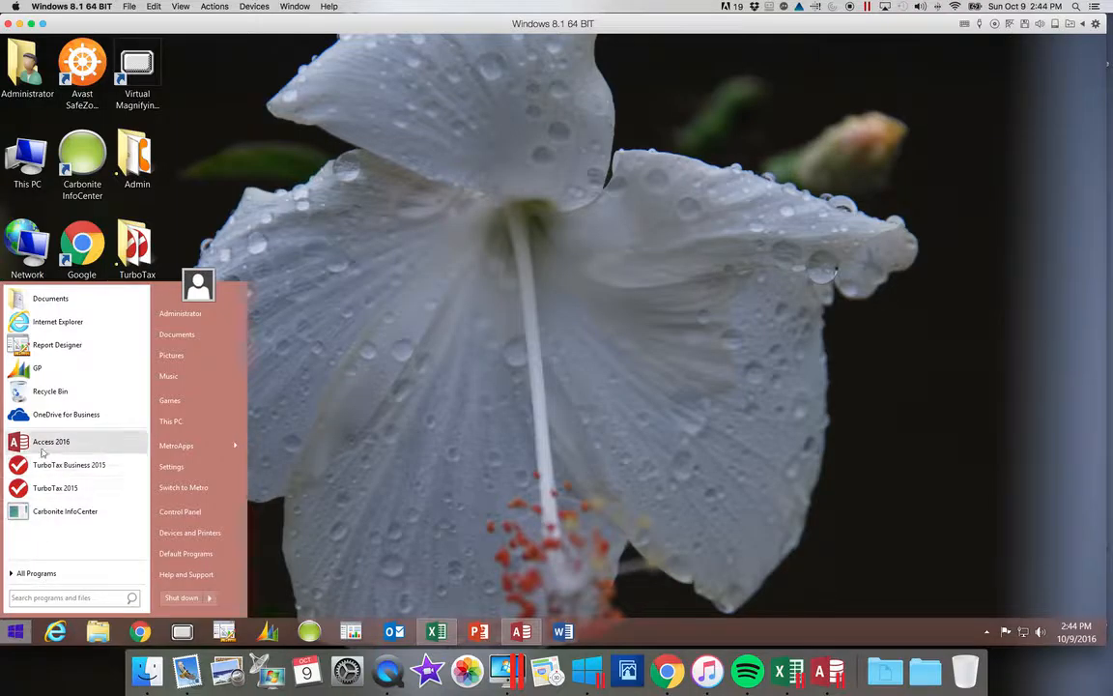
{"action": "left_click", "coordinate": [42, 572]}
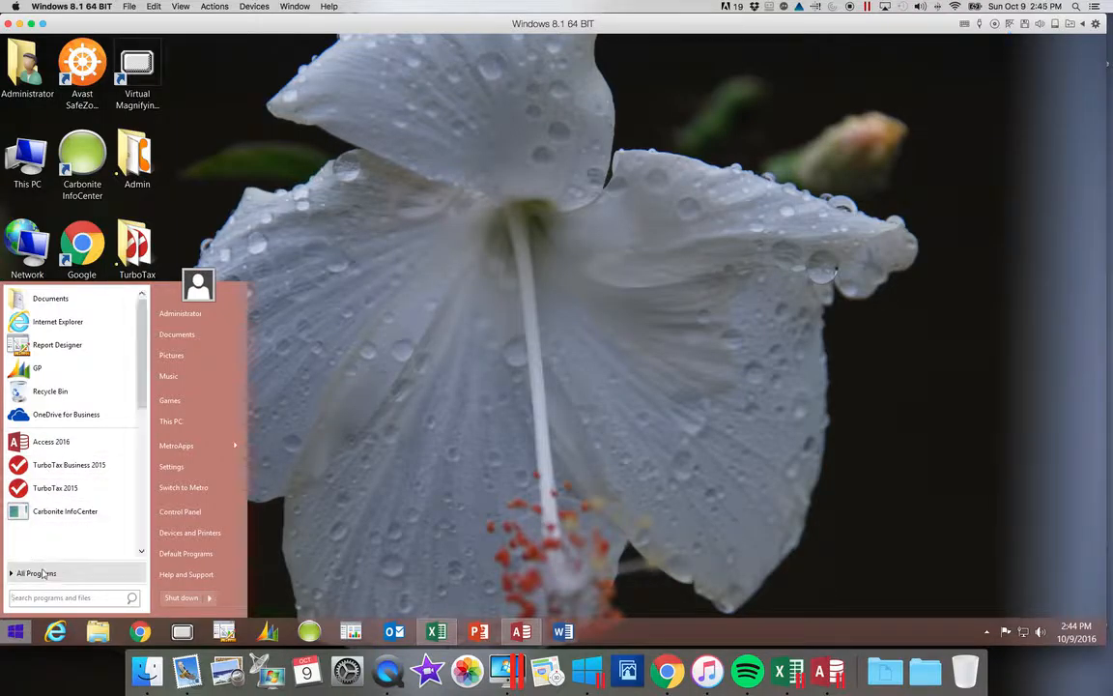
{"action": "left_click_drag", "start_coordinate": [139, 362], "coordinate": [143, 308]}
{"action": "left_click", "coordinate": [45, 293]}
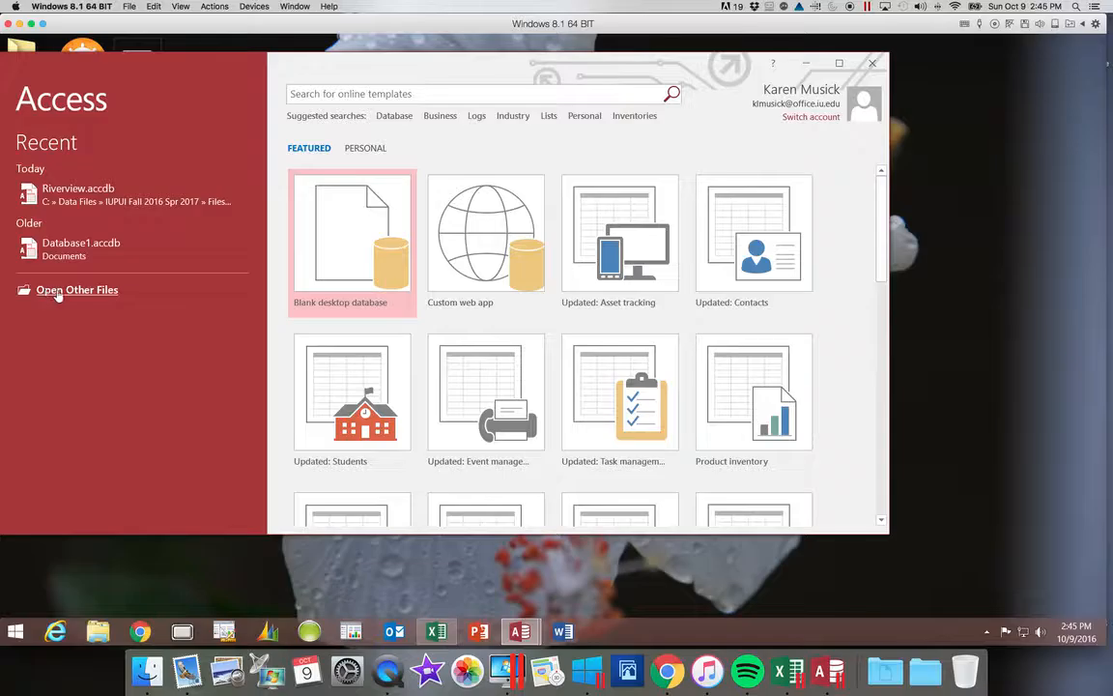
Open Kimberly.accdb from C:\Data Files\IUPUI Fall 2016 Spr 2017\Files used in Videos and enable its content.
{"action": "left_click", "coordinate": [58, 291]}
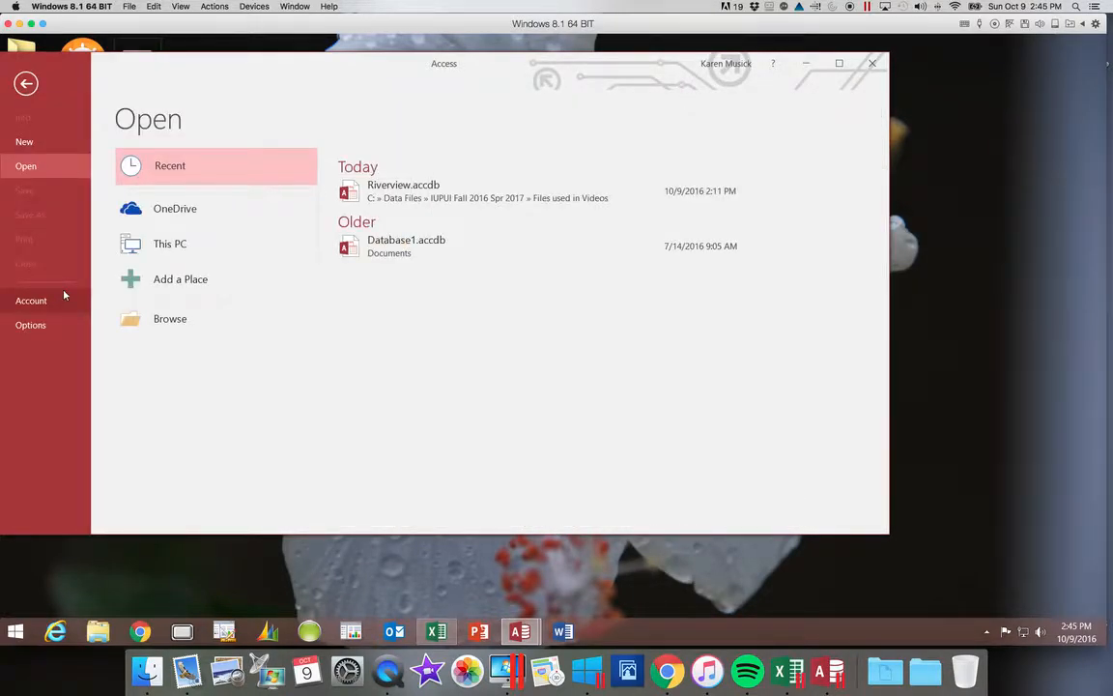
{"action": "left_click", "coordinate": [172, 319]}
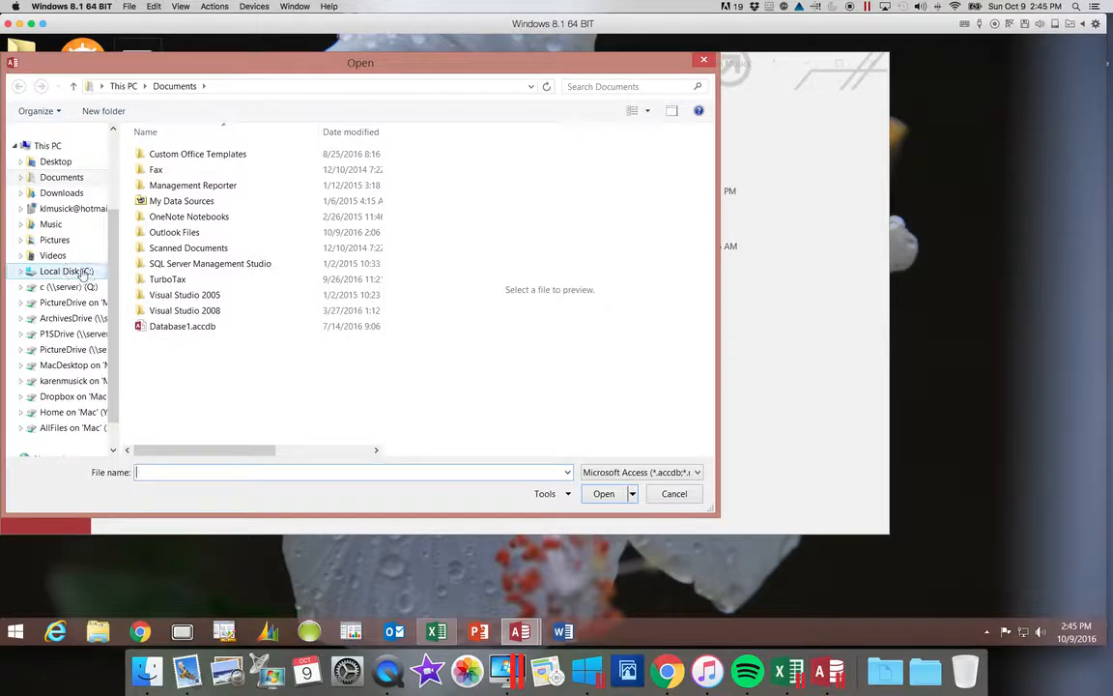
{"action": "left_click", "coordinate": [82, 274]}
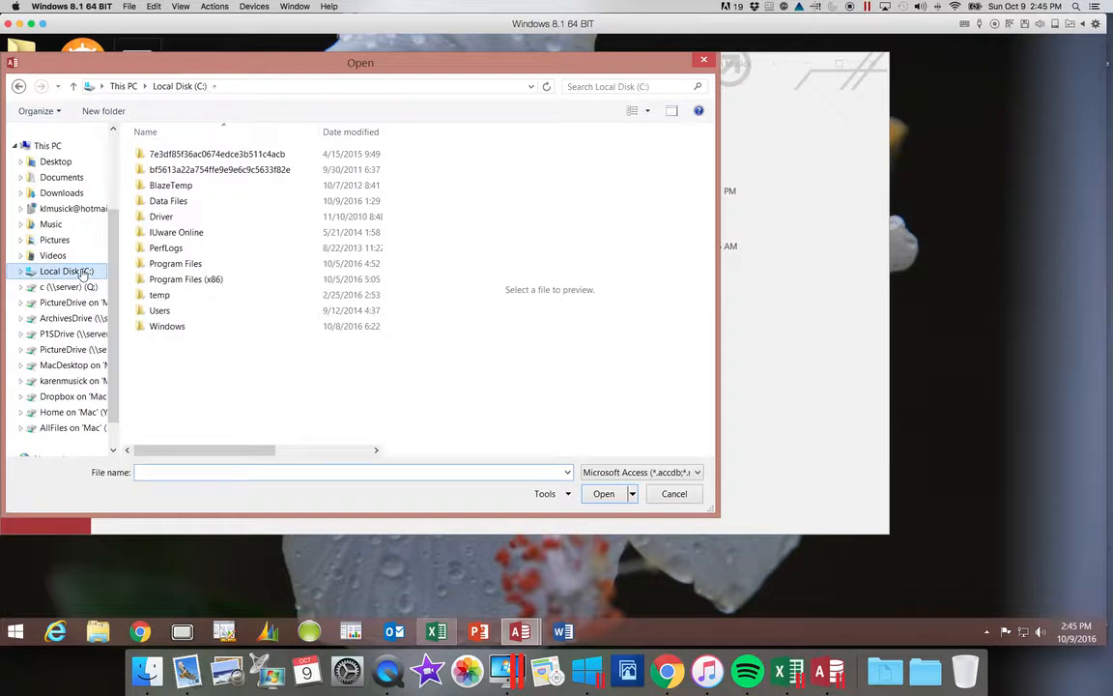
{"action": "double_click", "coordinate": [170, 201]}
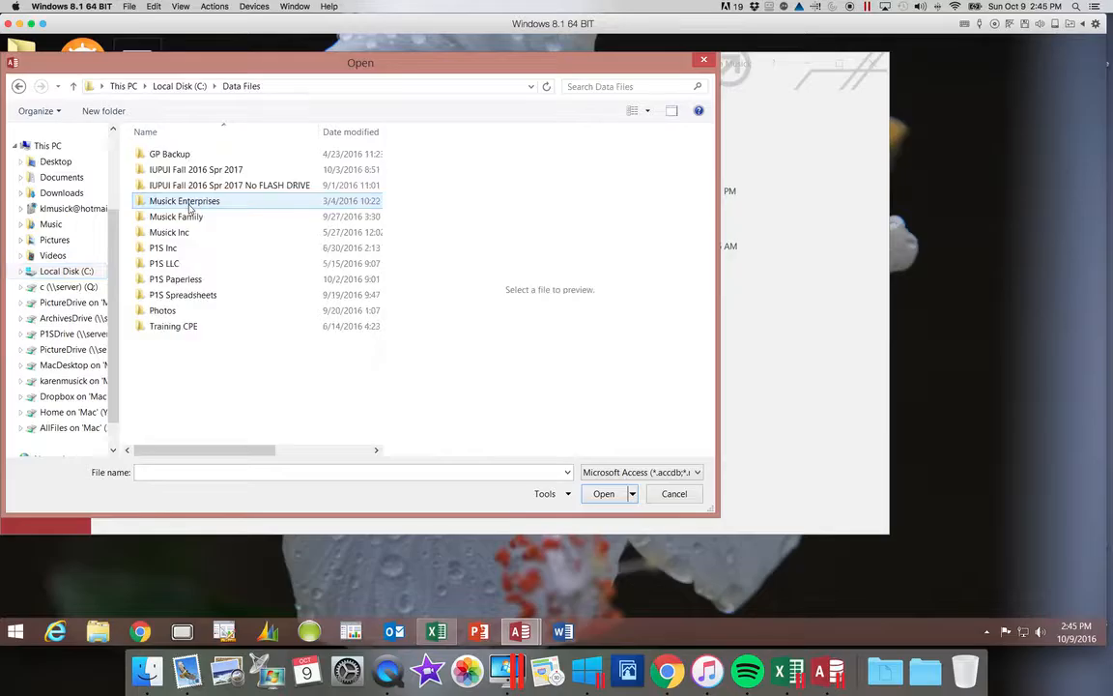
{"action": "double_click", "coordinate": [198, 170]}
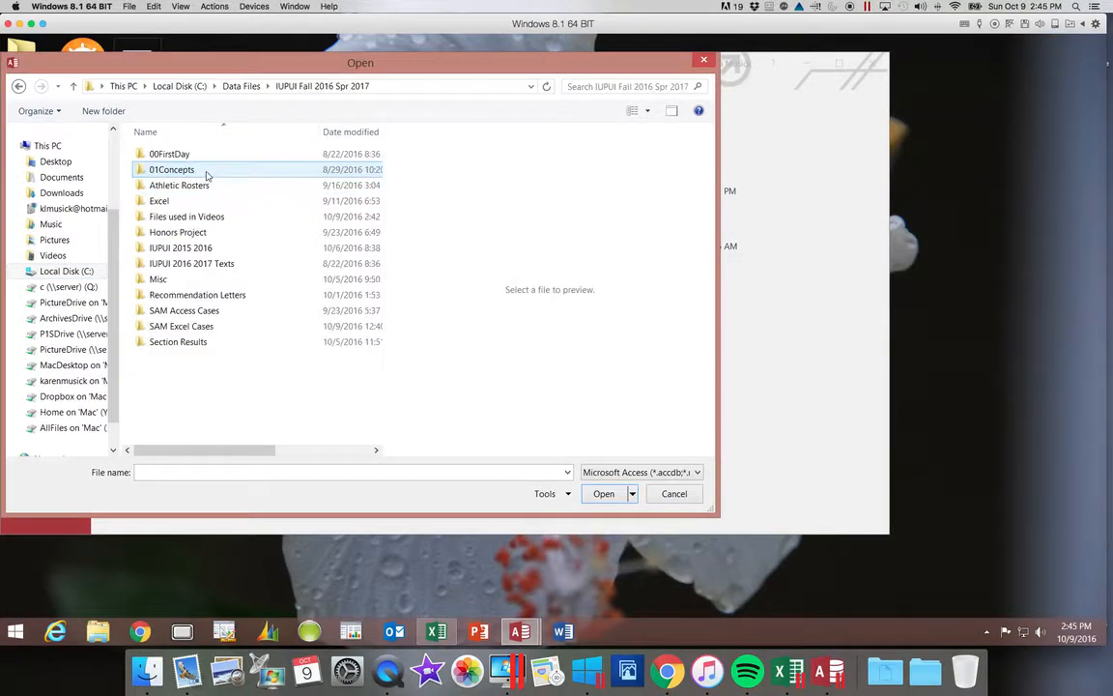
{"action": "double_click", "coordinate": [201, 216]}
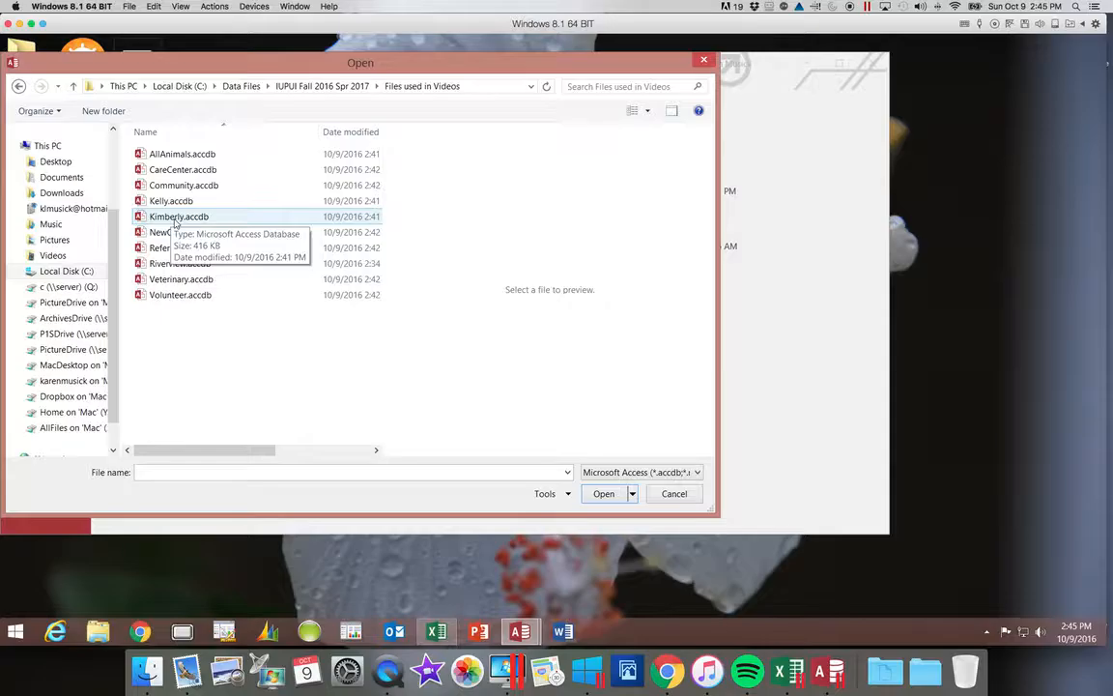
{"action": "left_click", "coordinate": [175, 219]}
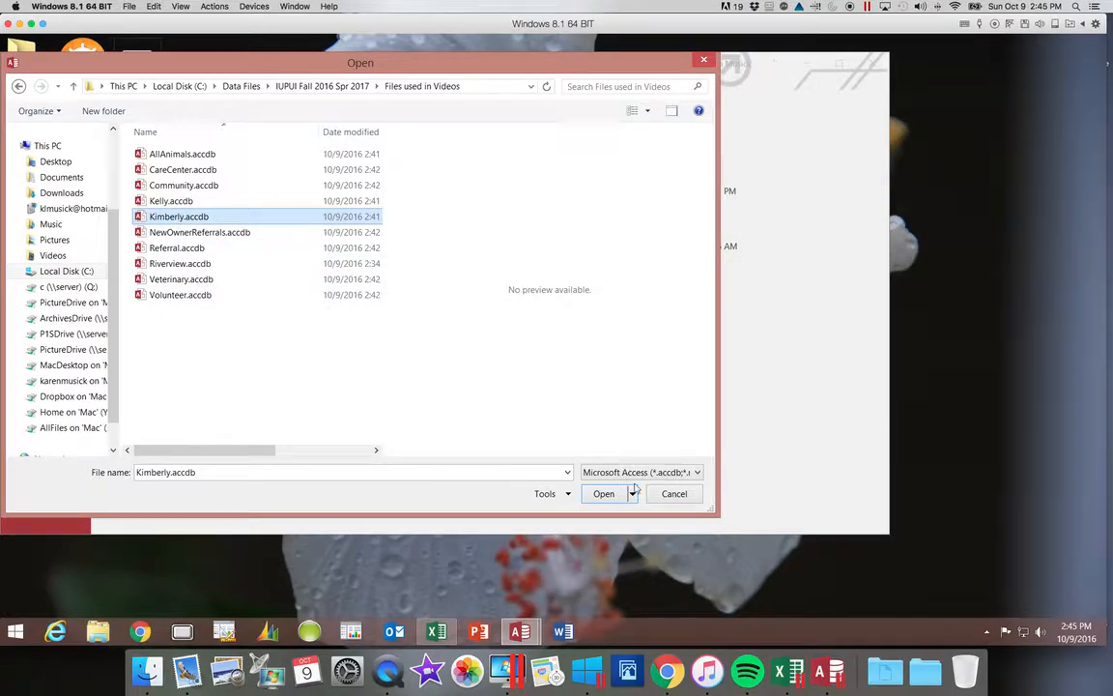
{"action": "left_click", "coordinate": [605, 495]}
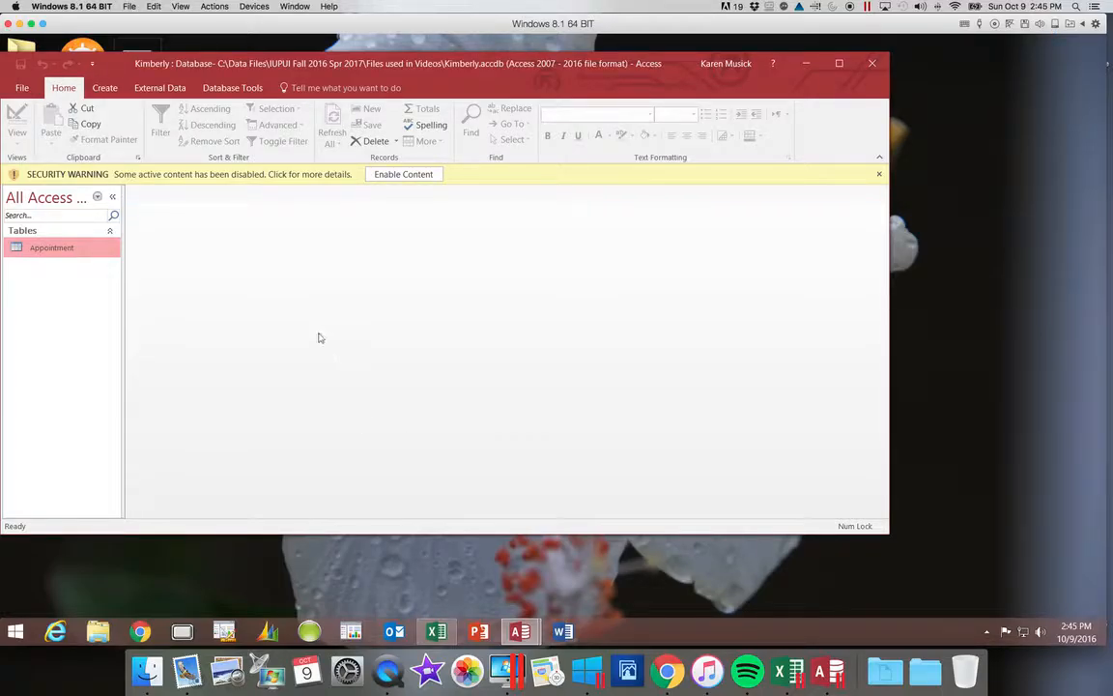
{"action": "left_click", "coordinate": [412, 177]}
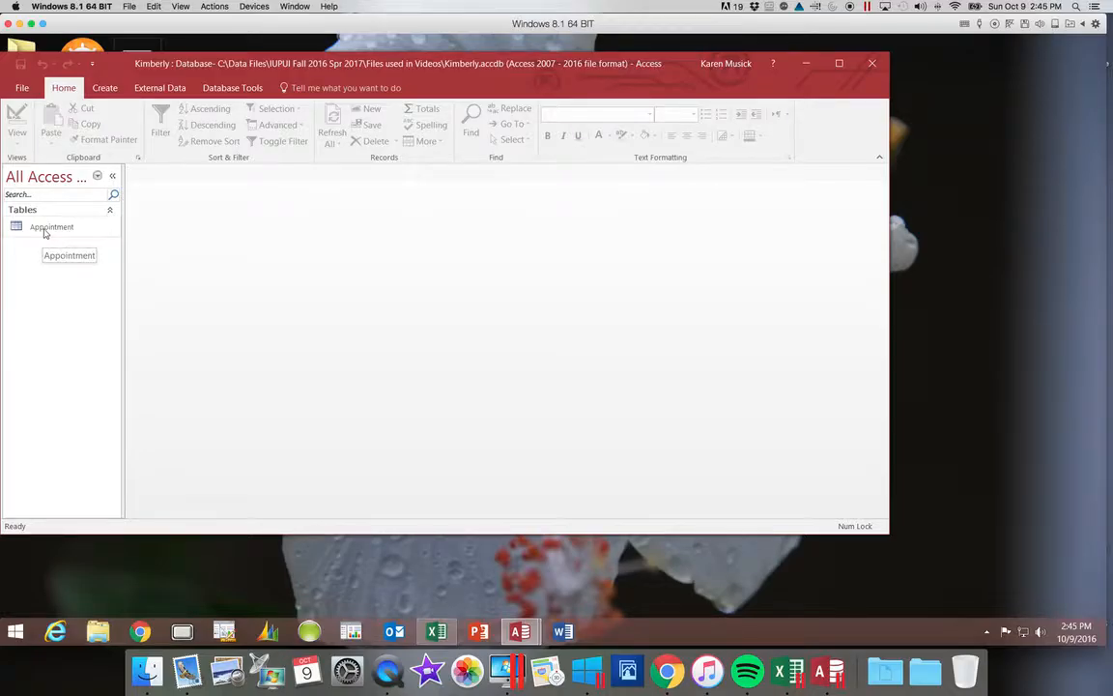
Open the Appointment table and copy all of its records.
{"action": "double_click", "coordinate": [44, 230]}
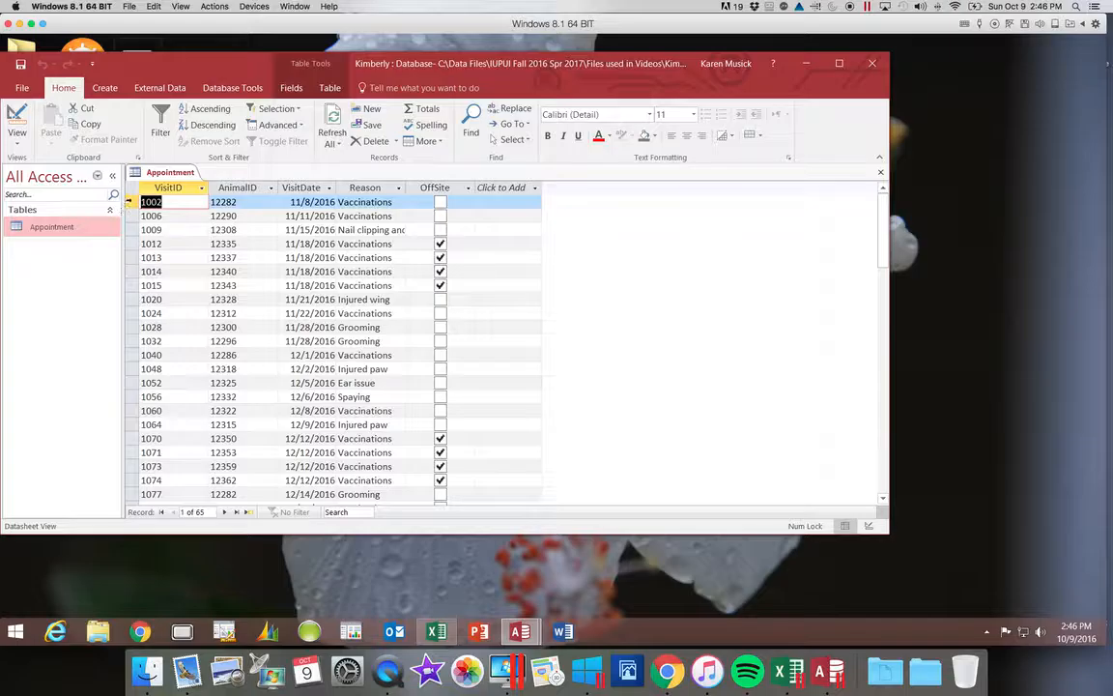
{"action": "left_click", "coordinate": [133, 190]}
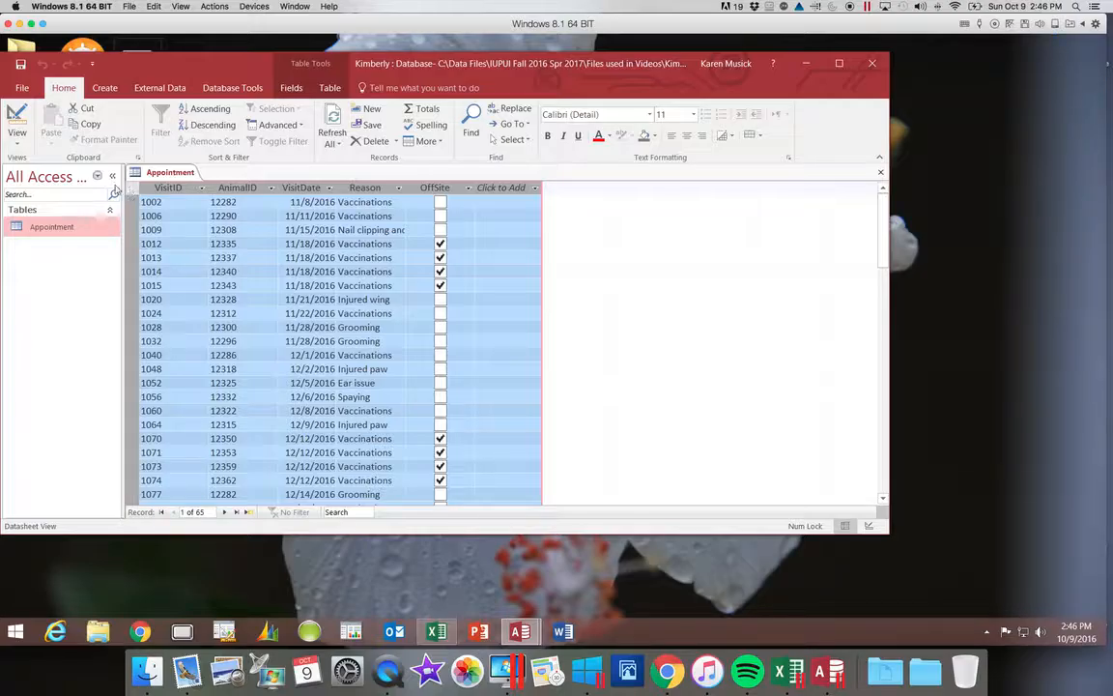
{"action": "left_click", "coordinate": [88, 126]}
Close the Appointment table, keeping the copied data on the Clipboard, and close the Kimberly database.
{"action": "left_click", "coordinate": [879, 172]}
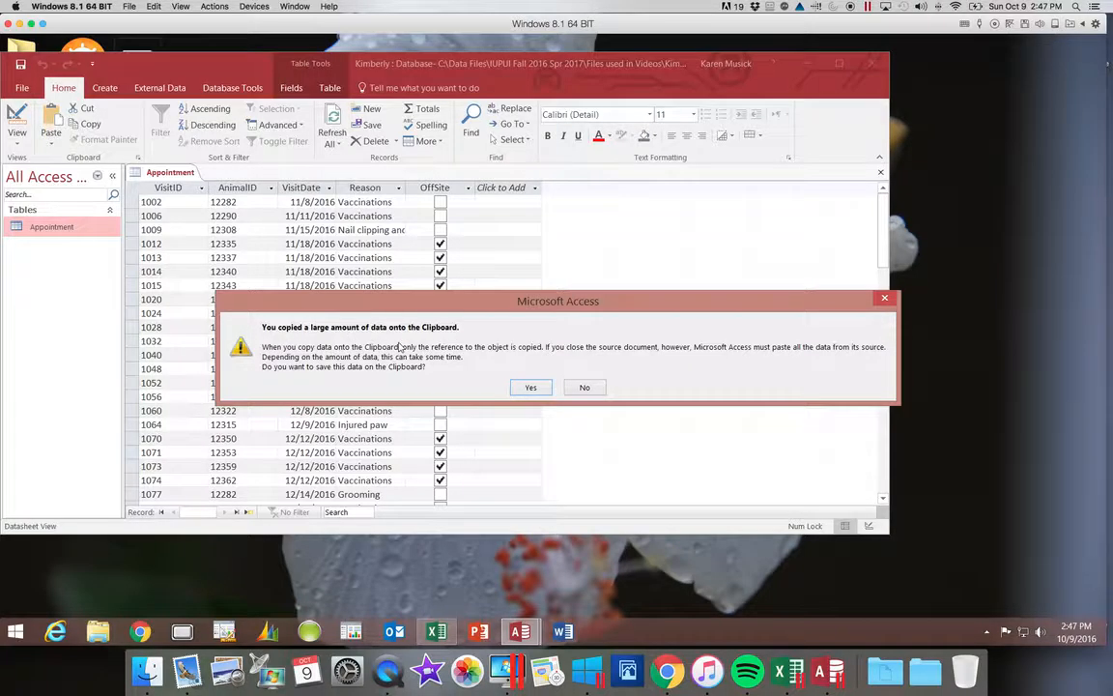
{"action": "left_click", "coordinate": [529, 388]}
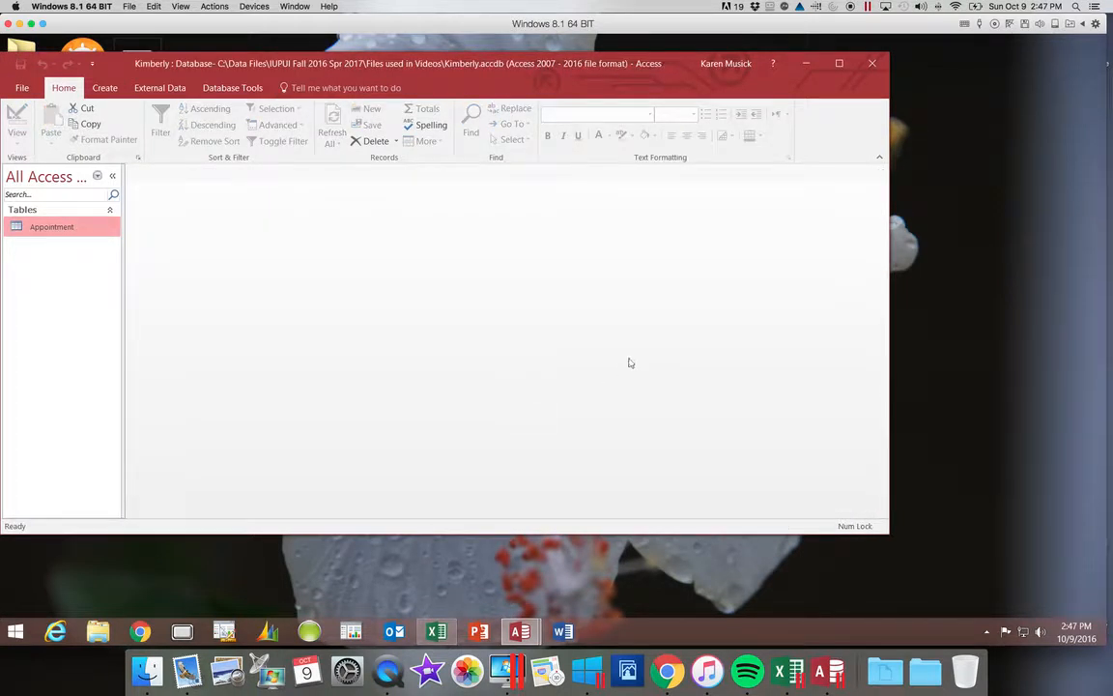
{"action": "left_click", "coordinate": [873, 65]}
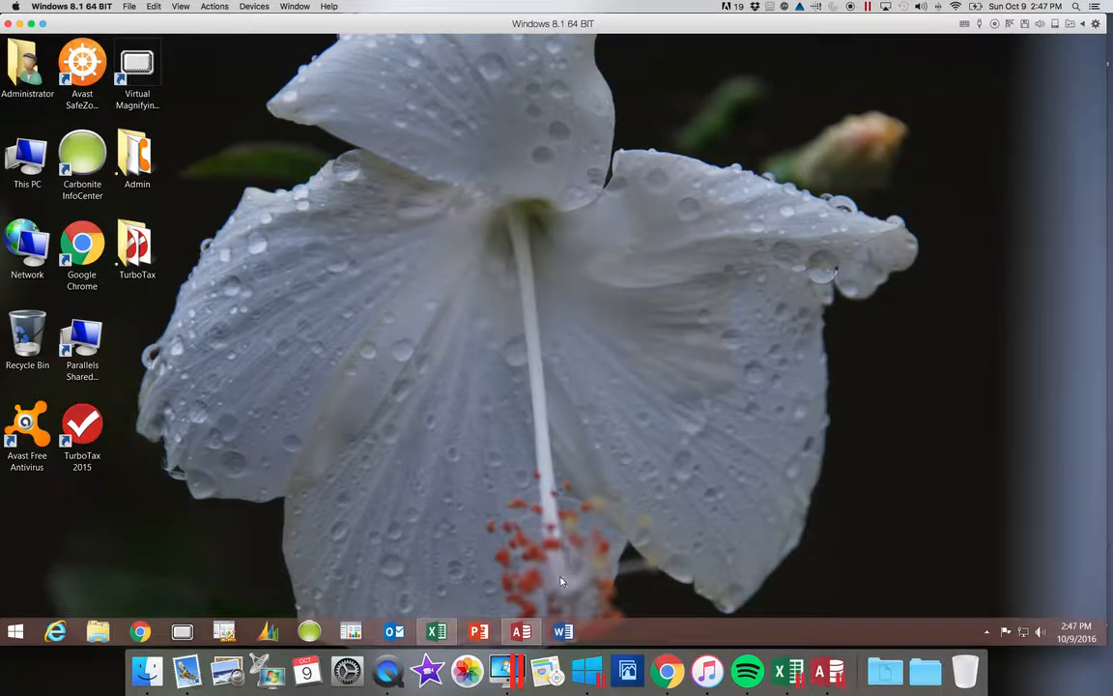
Return to the Riverview database and append the copied records to the Visit table, starting from its new record row.
{"action": "left_click", "coordinate": [520, 631]}
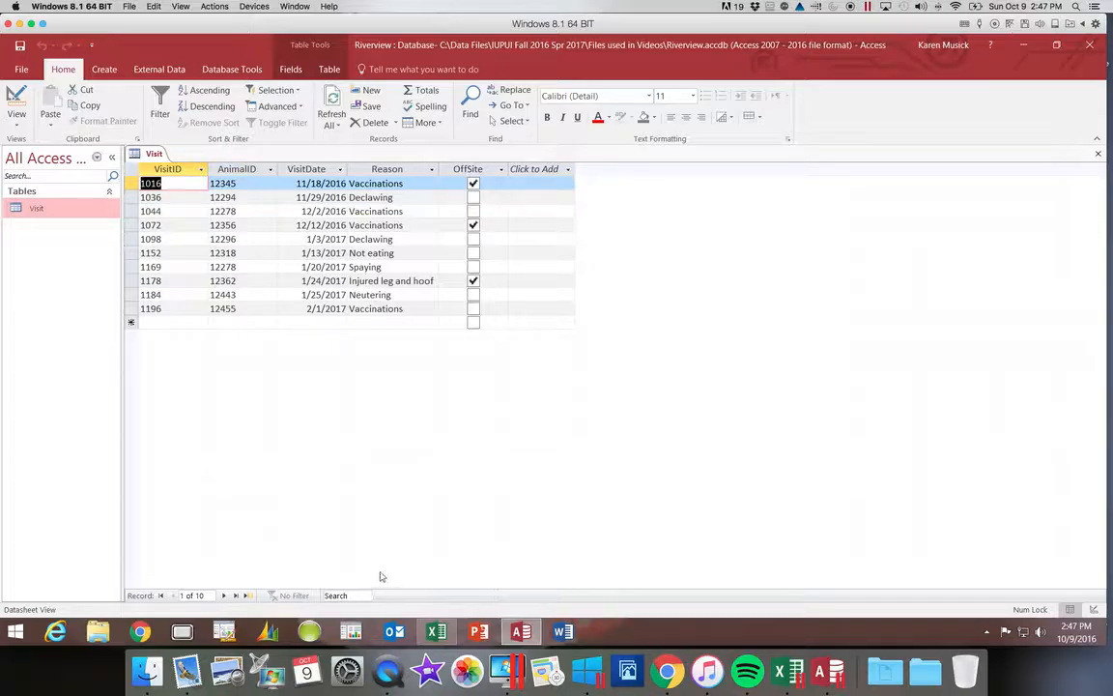
{"action": "key", "text": "ctrl+plus"}
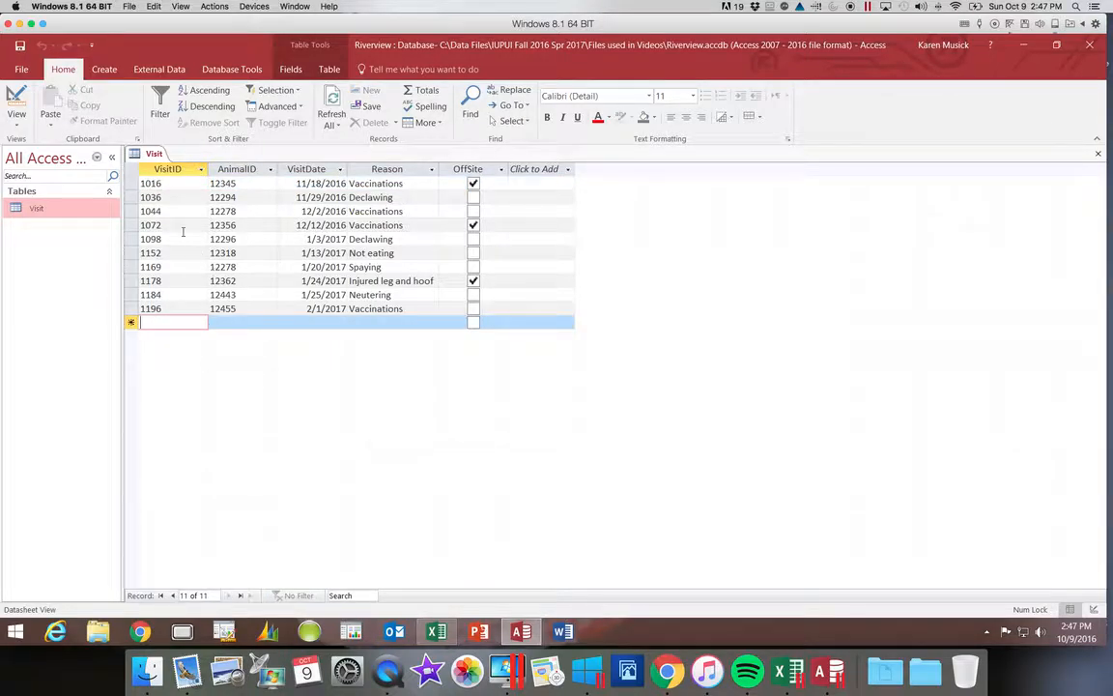
{"action": "left_click", "coordinate": [52, 127]}
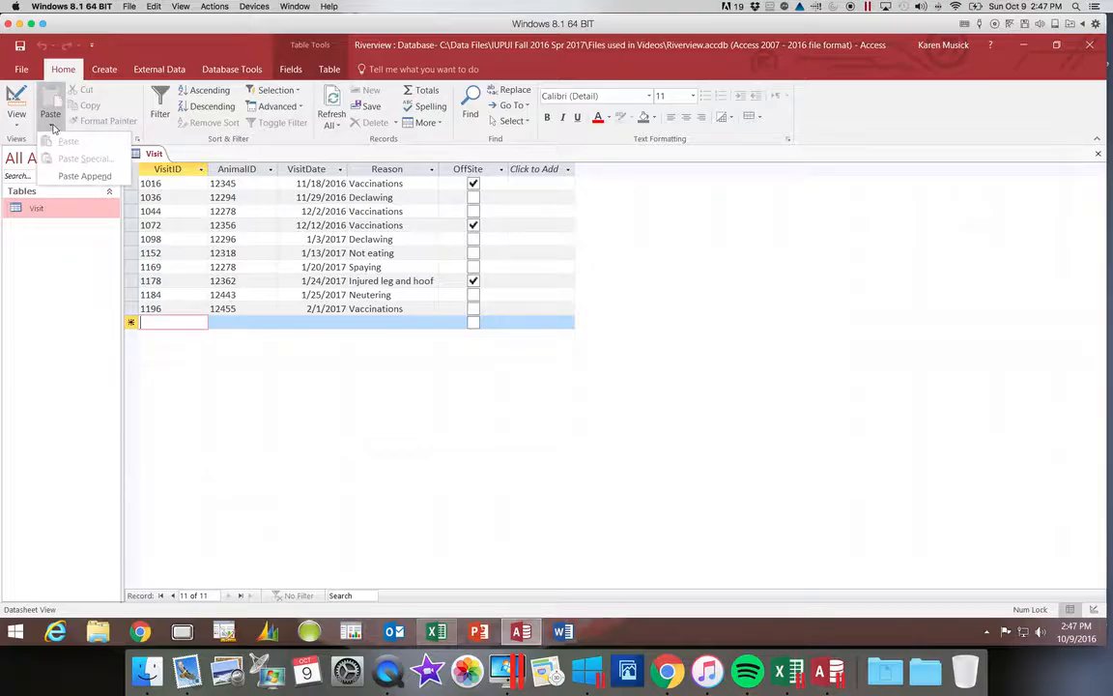
{"action": "left_click", "coordinate": [83, 177]}
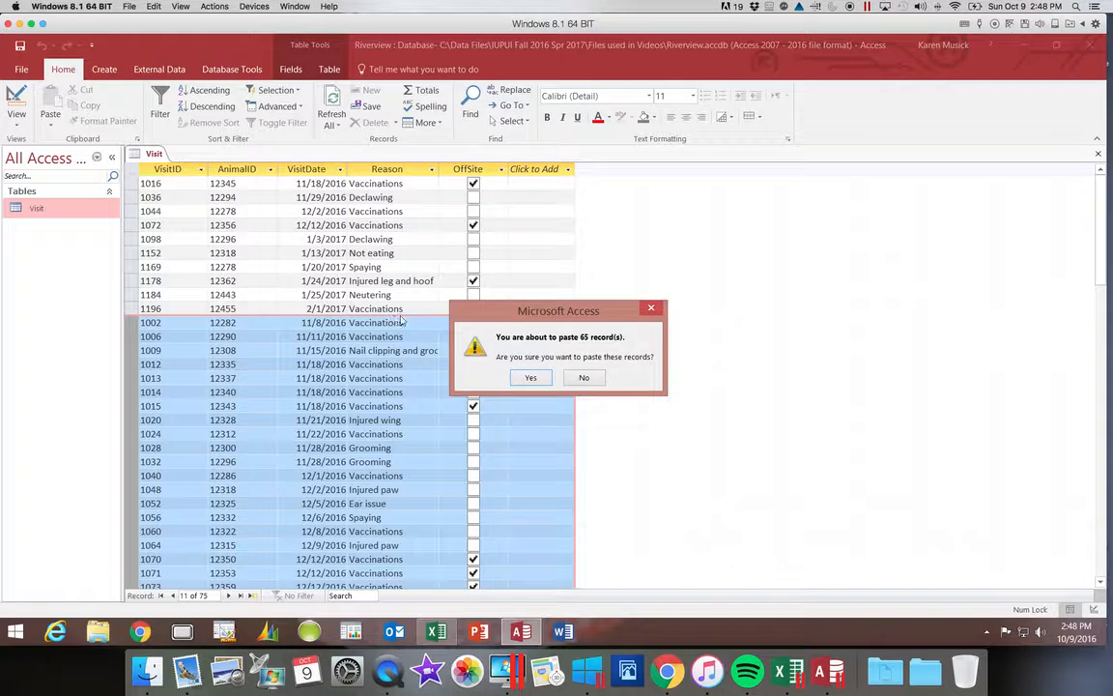
{"action": "left_click", "coordinate": [532, 377]}
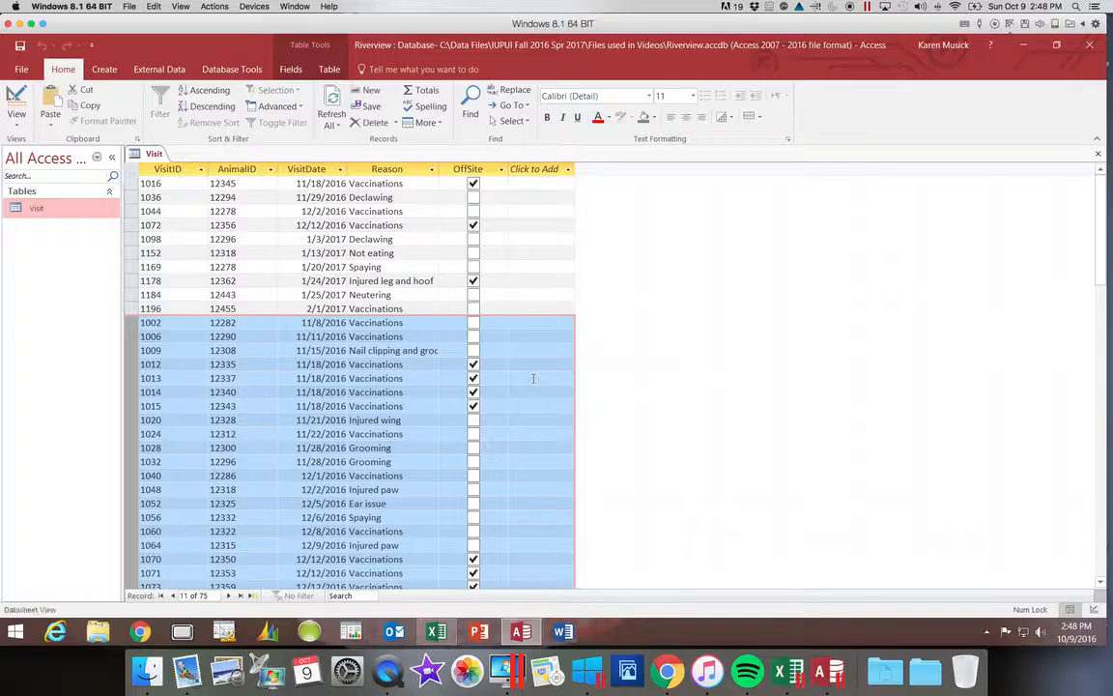
Review the Visit table's records from start to end, moving to the first, last, previous and next records.
{"action": "scroll", "coordinate": [986, 367], "scroll_direction": "down", "scroll_amount": 19}
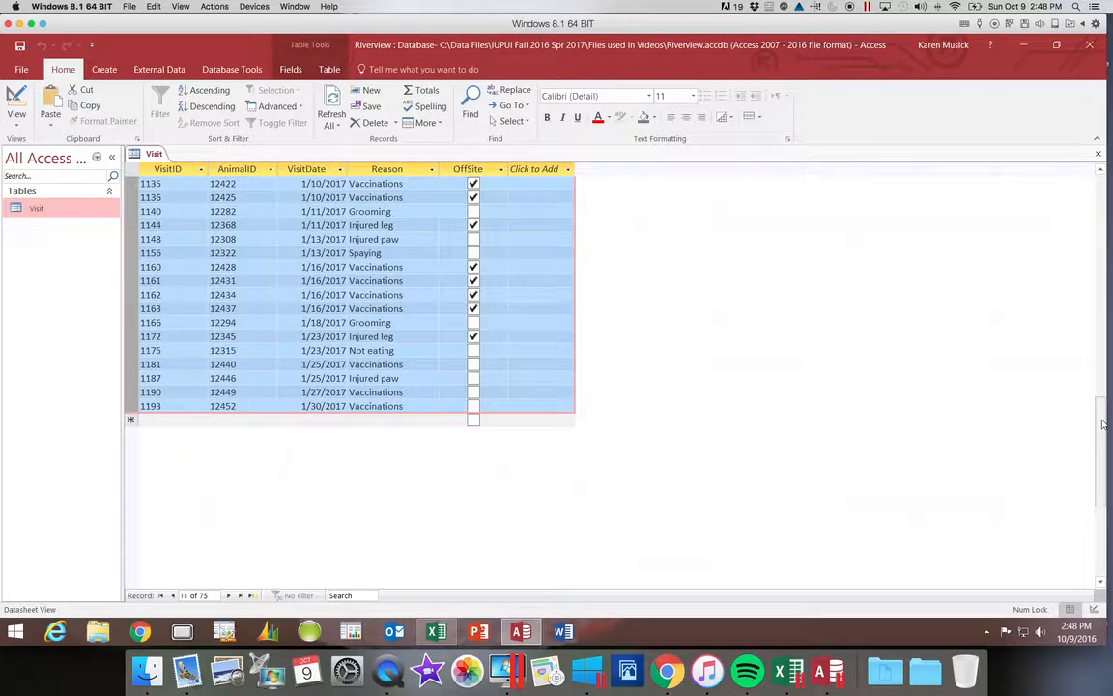
{"action": "left_click_drag", "start_coordinate": [1100, 417], "coordinate": [1082, 206]}
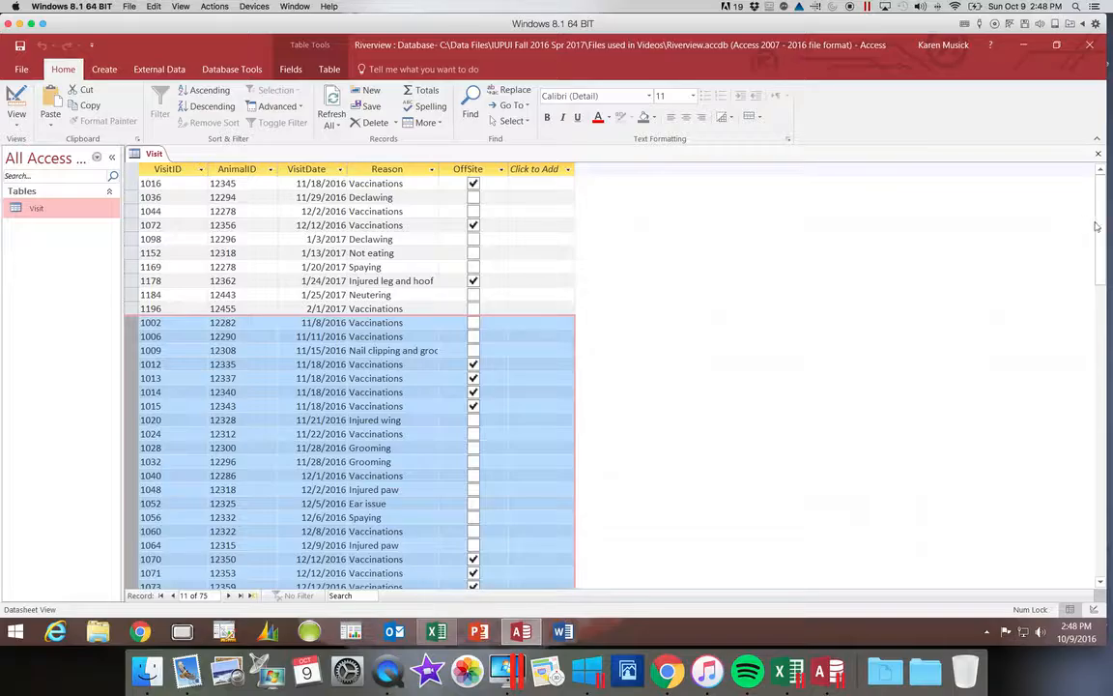
{"action": "left_click_drag", "start_coordinate": [1098, 232], "coordinate": [1108, 436]}
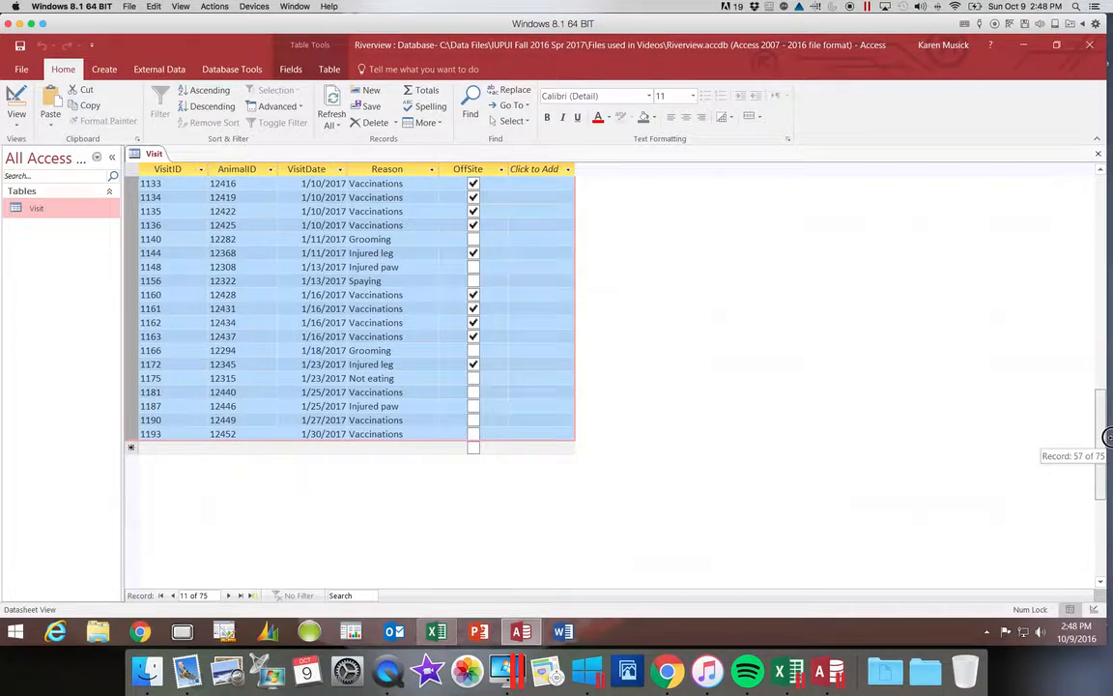
{"action": "left_click_drag", "start_coordinate": [1108, 437], "coordinate": [1103, 431]}
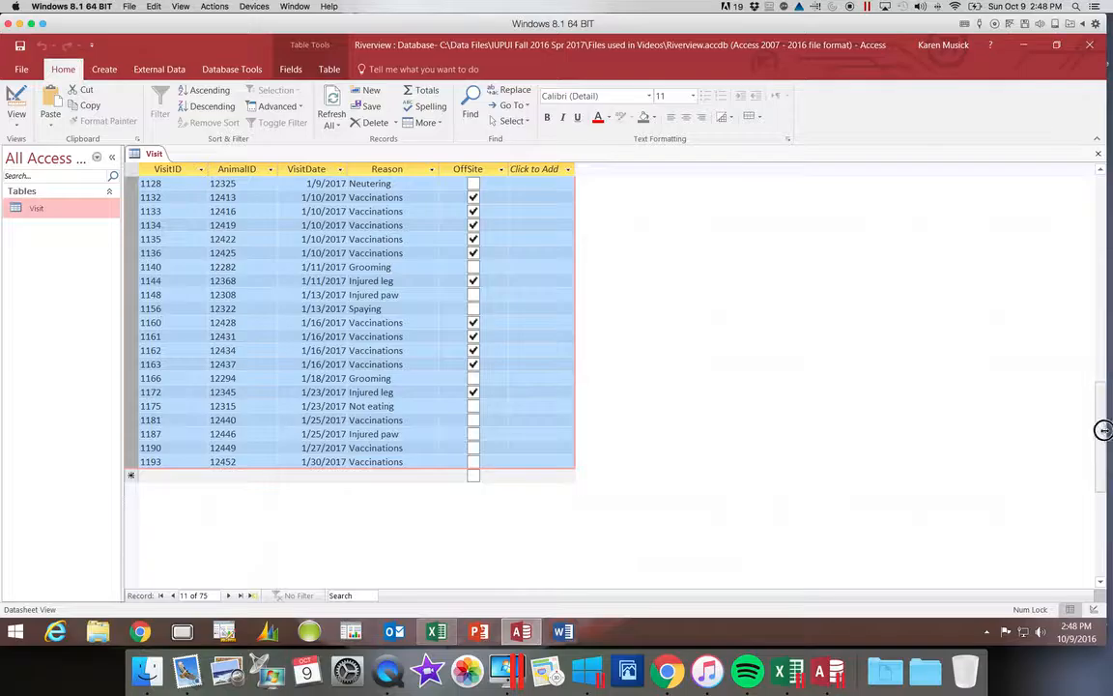
{"action": "left_click", "coordinate": [161, 596]}
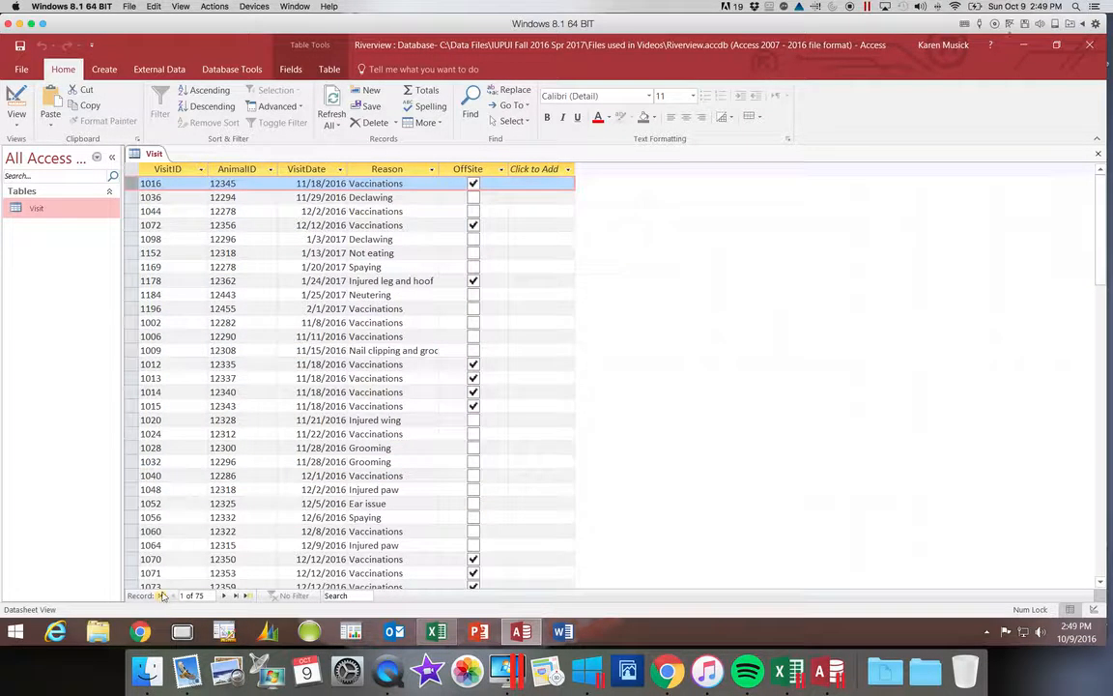
{"action": "left_click", "coordinate": [236, 596]}
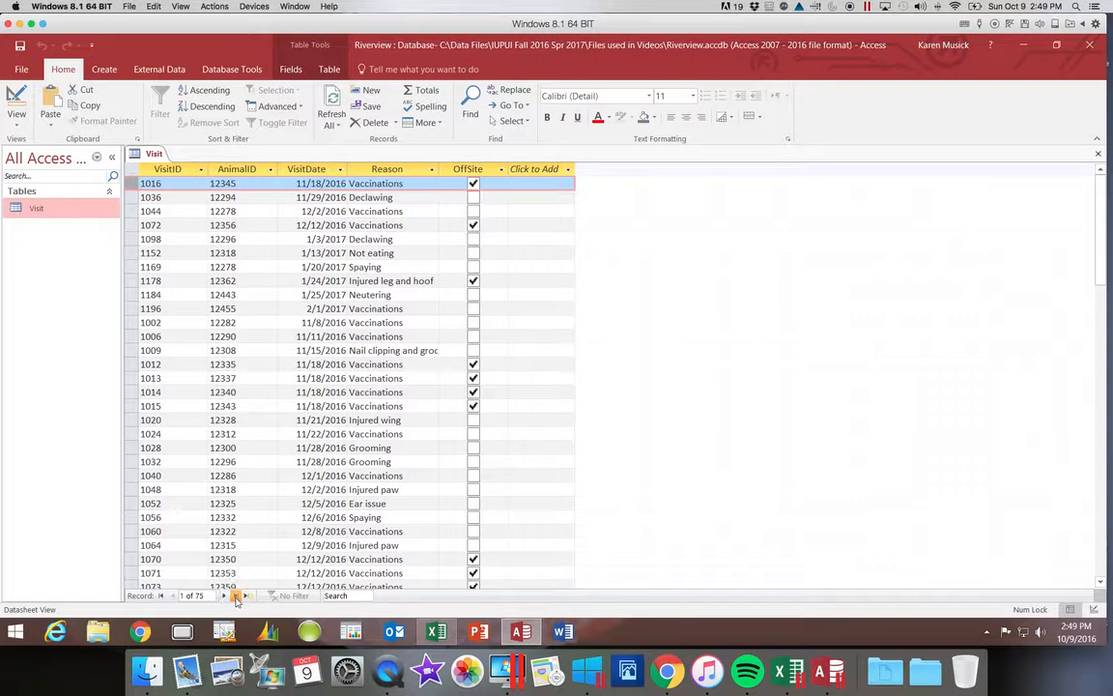
{"action": "left_click", "coordinate": [173, 596]}
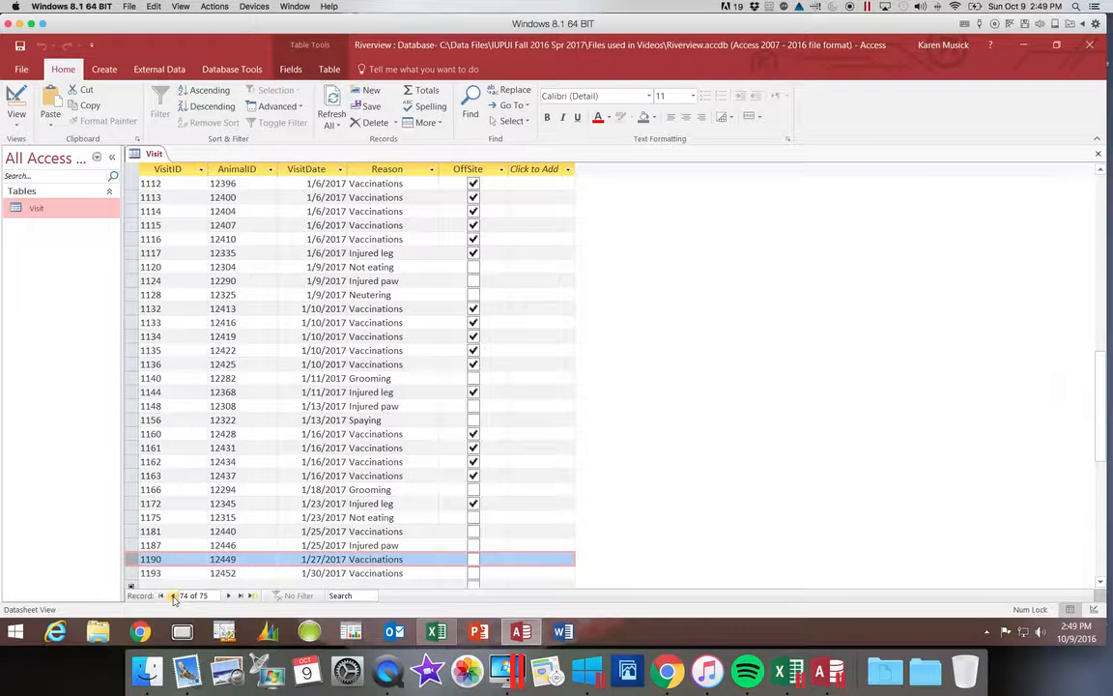
{"action": "left_click", "coordinate": [228, 596]}
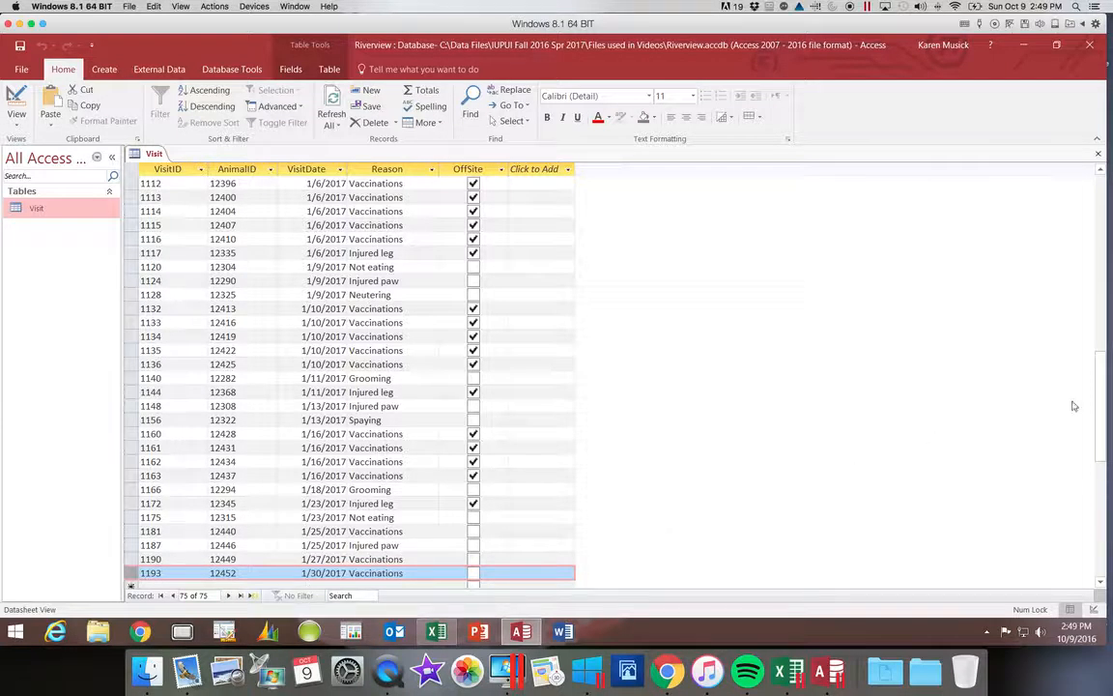
Resize the Visit table's Reason column to fit its longest entry, and save and close the table.
{"action": "left_click_drag", "start_coordinate": [1096, 403], "coordinate": [1075, 255]}
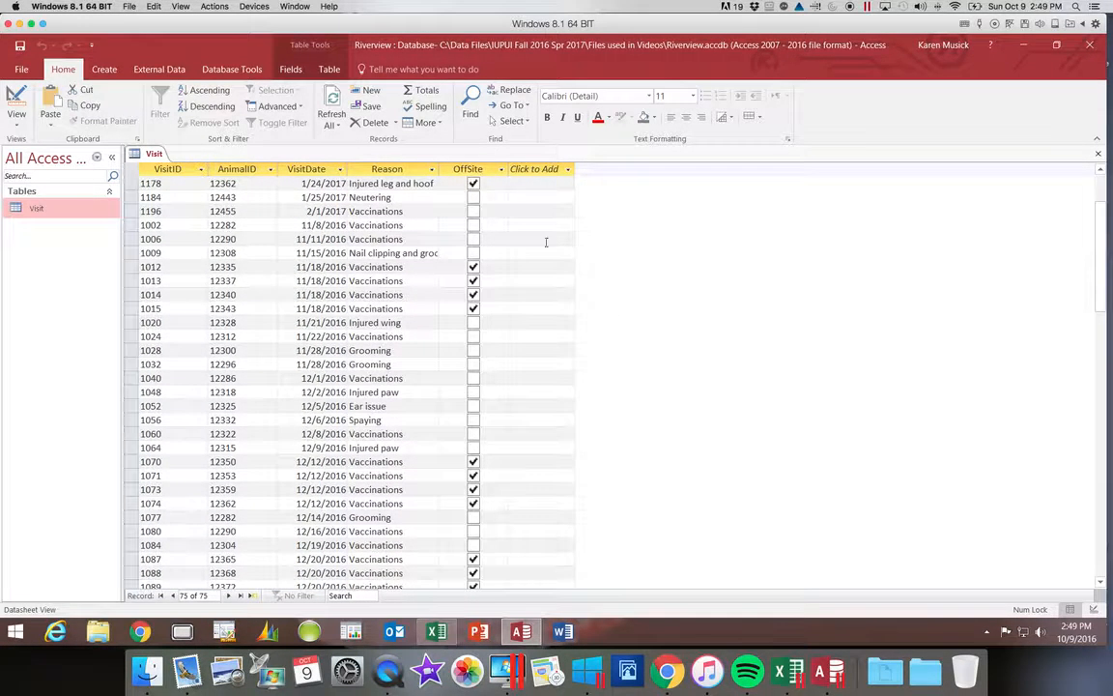
{"action": "double_click", "coordinate": [437, 170]}
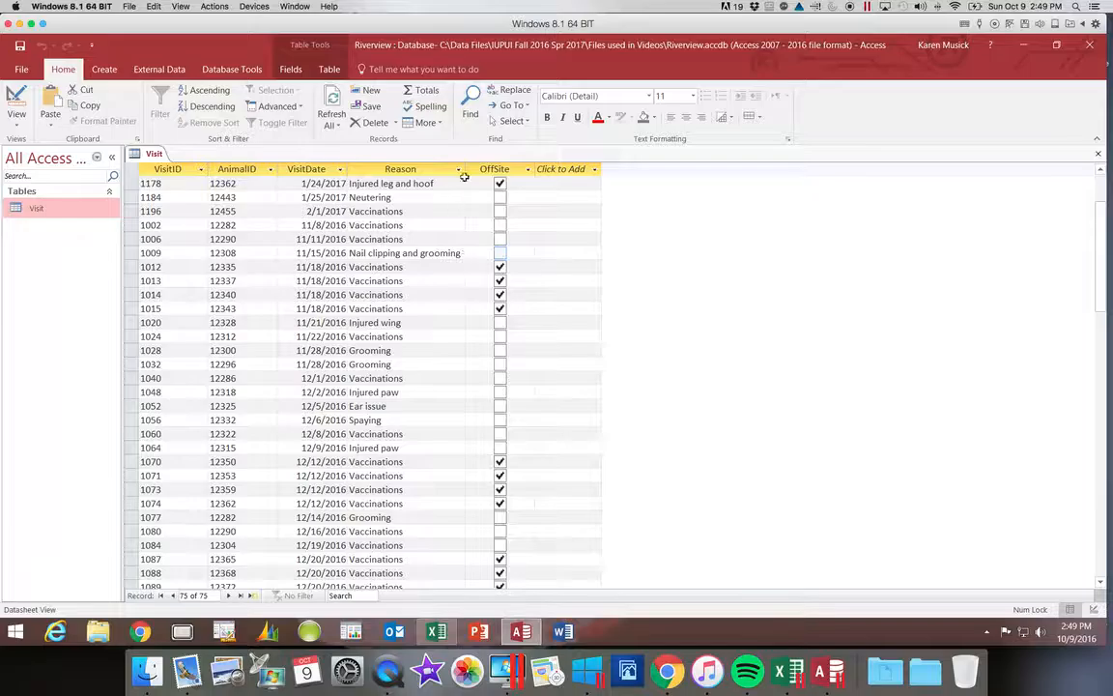
{"action": "left_click", "coordinate": [19, 50]}
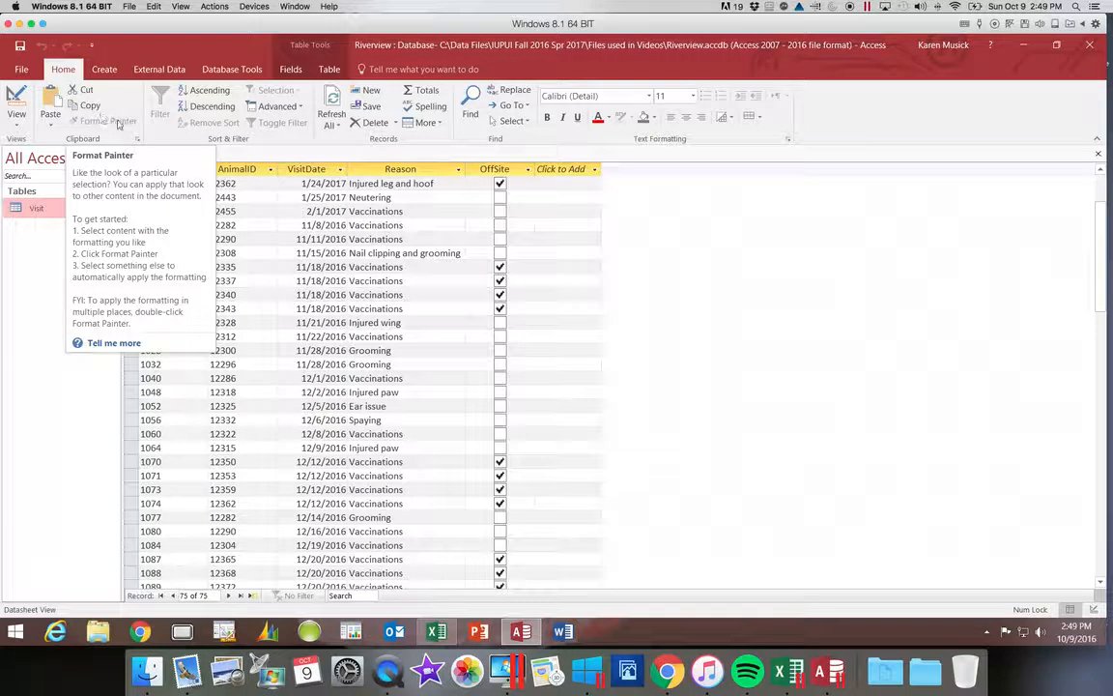
{"action": "left_click", "coordinate": [1100, 156]}
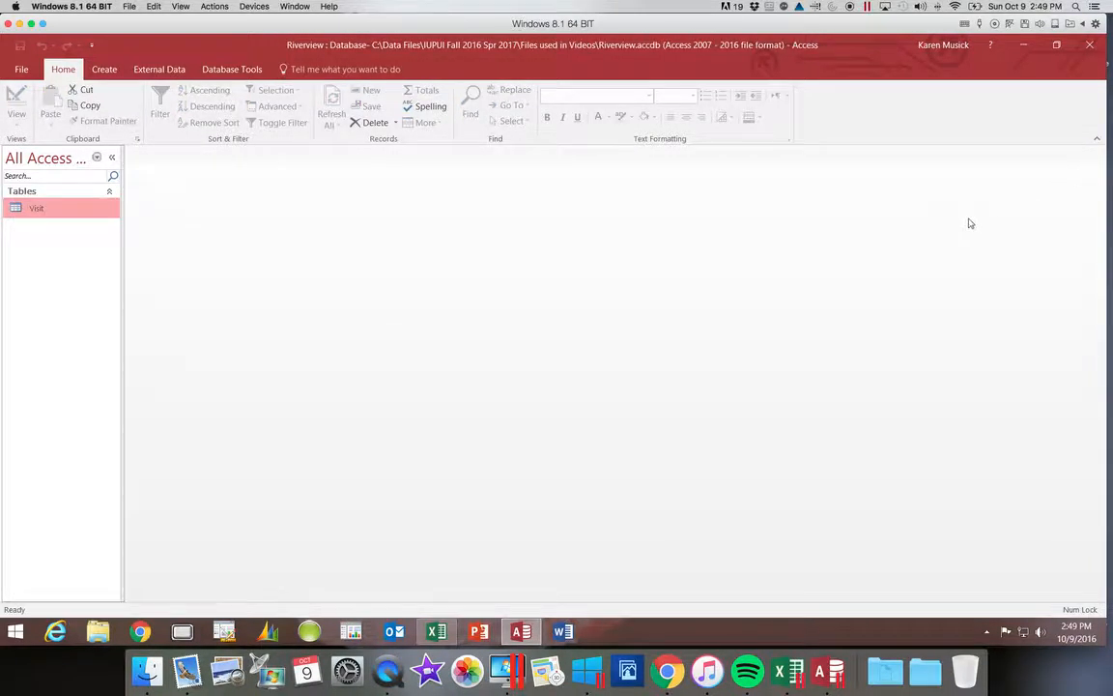